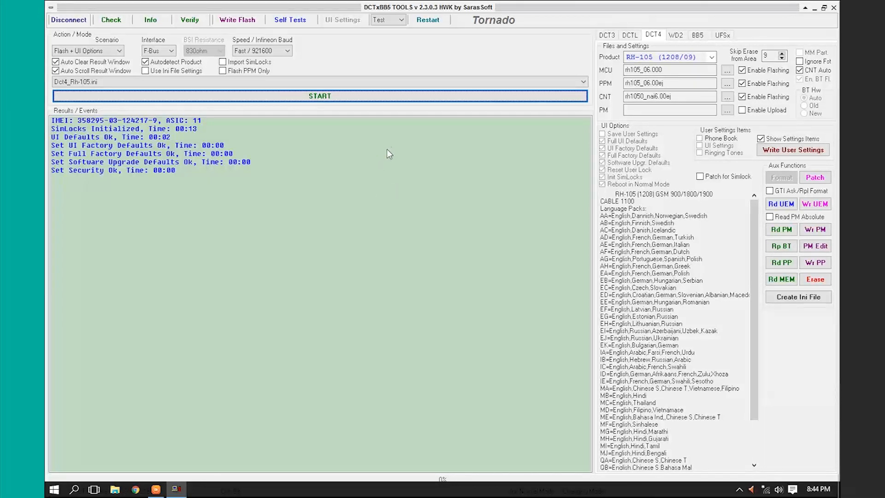
# Write the permanent memory file 1208 Rh-105_.pm from the desktop's All Nokia Pm Files\1208 folder to the phone and apply the UI settings.
pyautogui.click(814, 230)
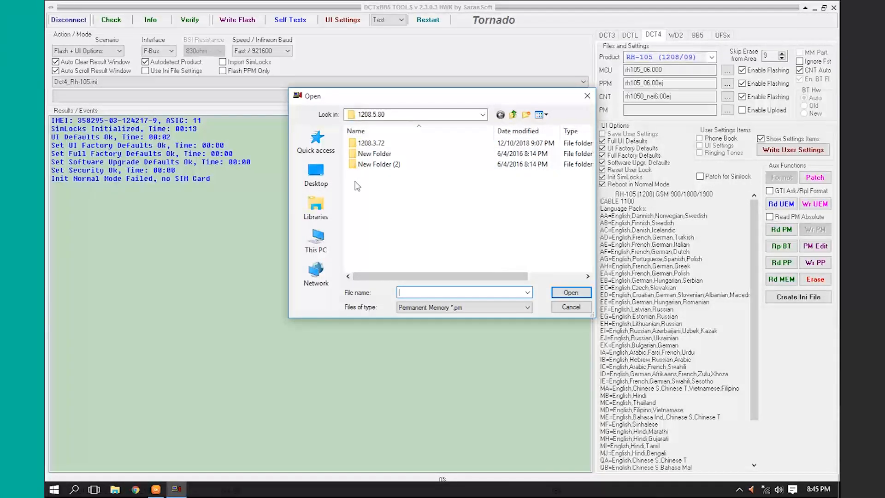
pyautogui.click(316, 174)
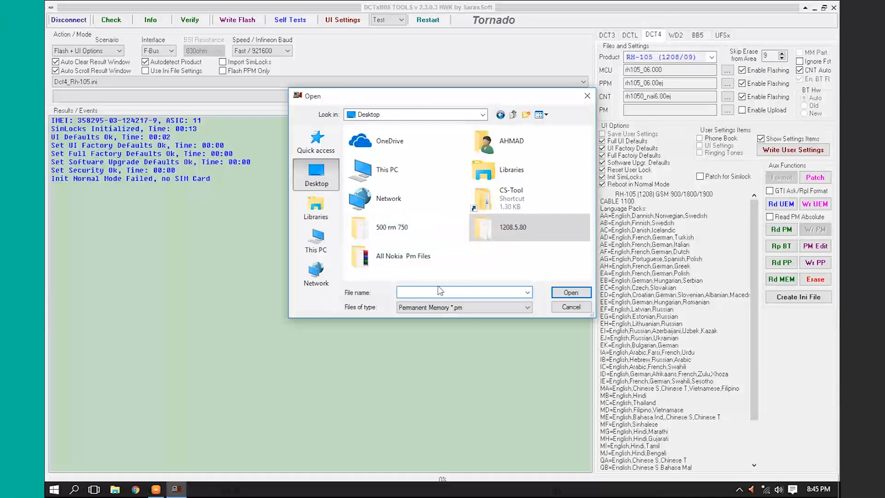
pyautogui.doubleClick(403, 258)
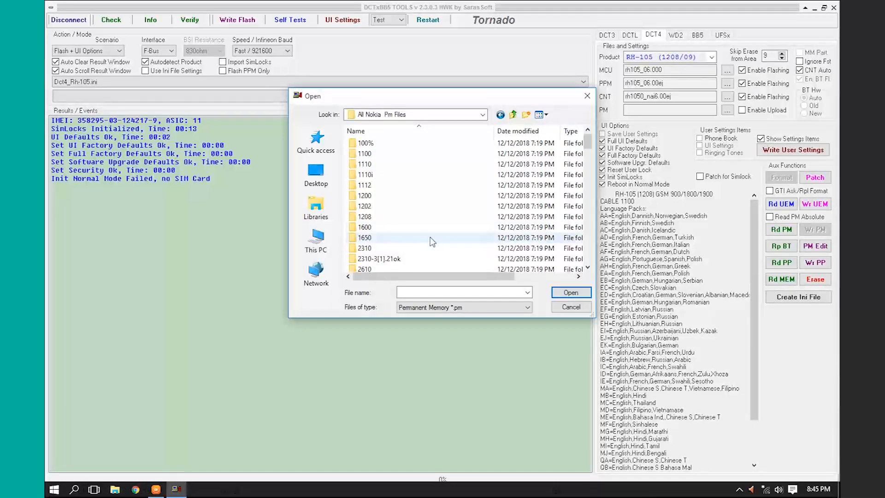
pyautogui.doubleClick(364, 216)
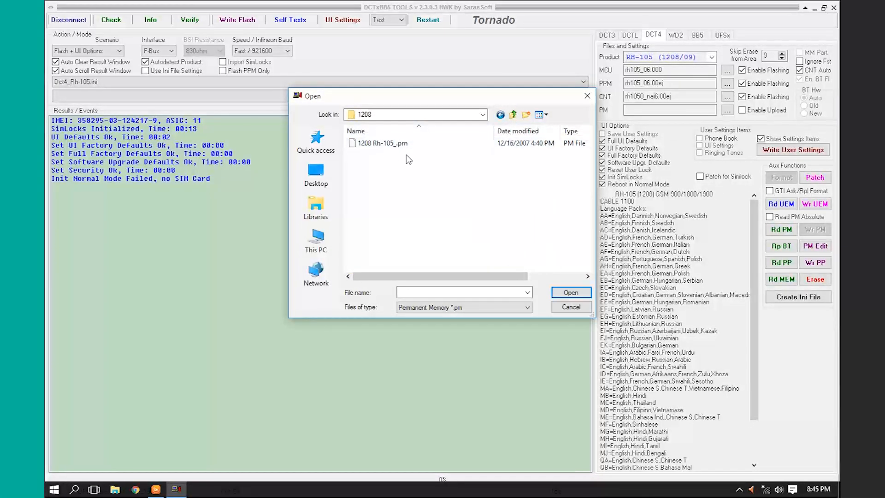
pyautogui.click(377, 144)
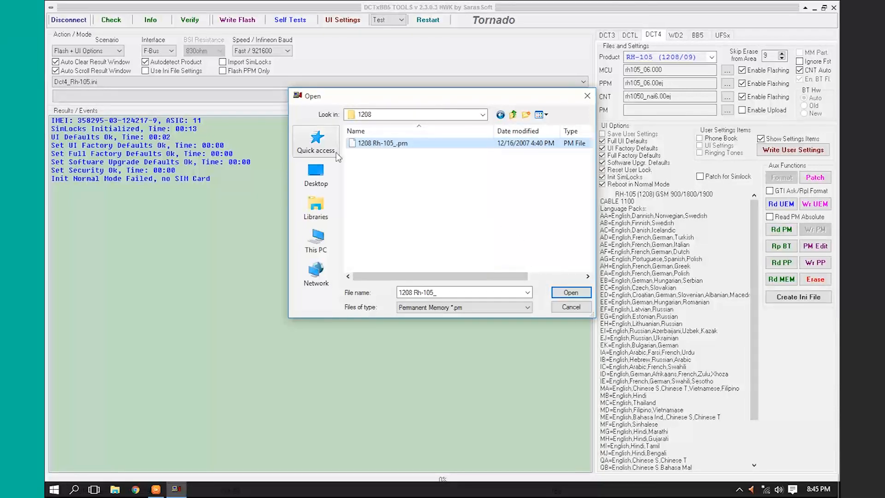
pyautogui.click(571, 293)
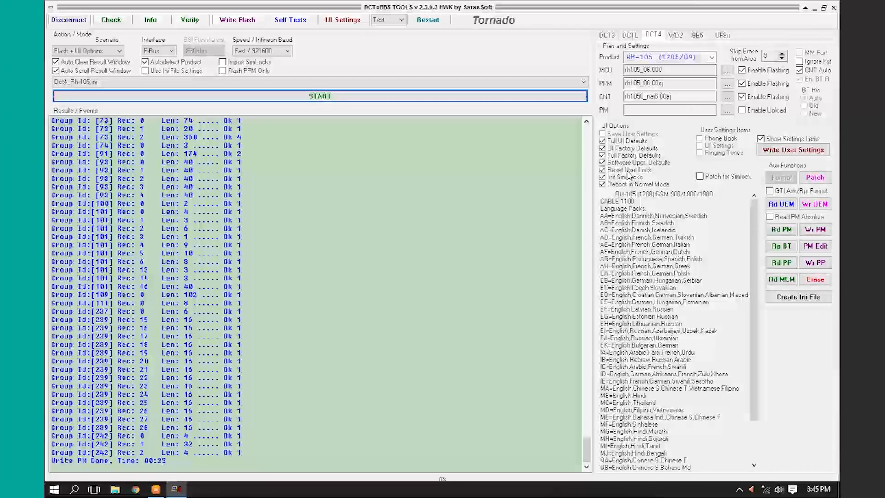
pyautogui.click(344, 19)
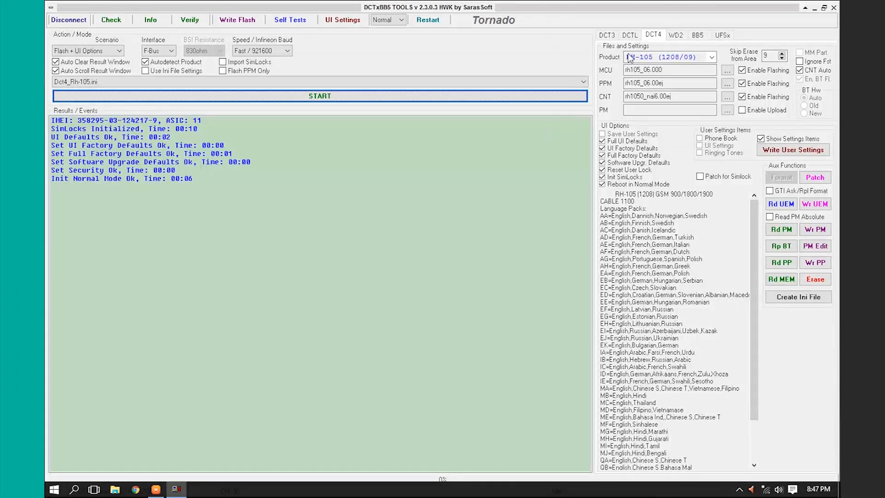
# Switch to the BB5 phone platform and set the connection interface to USB.
pyautogui.click(698, 36)
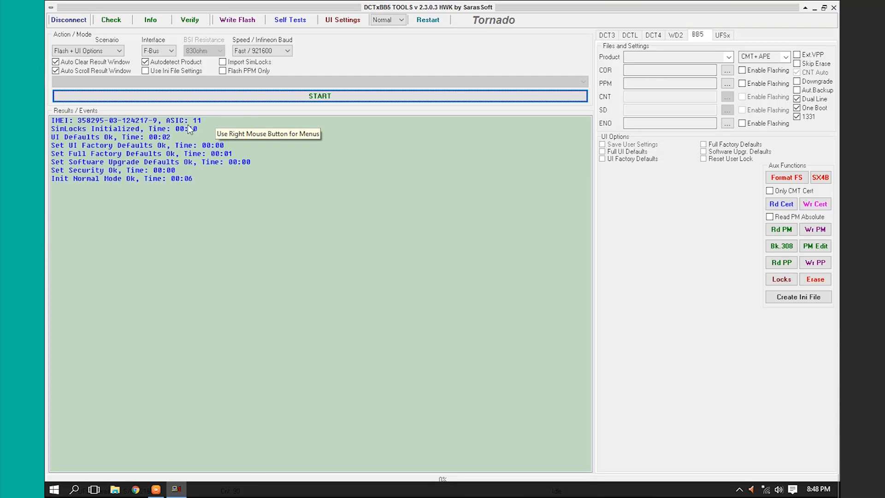
pyautogui.click(169, 51)
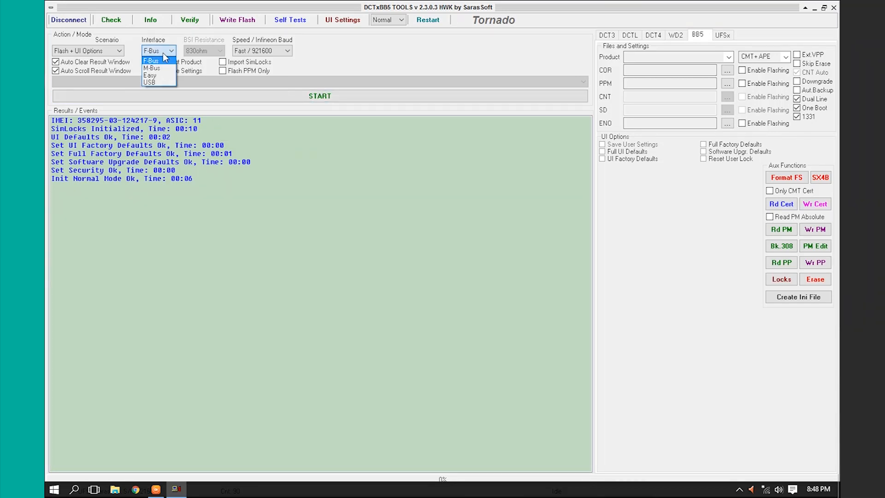
pyautogui.click(154, 81)
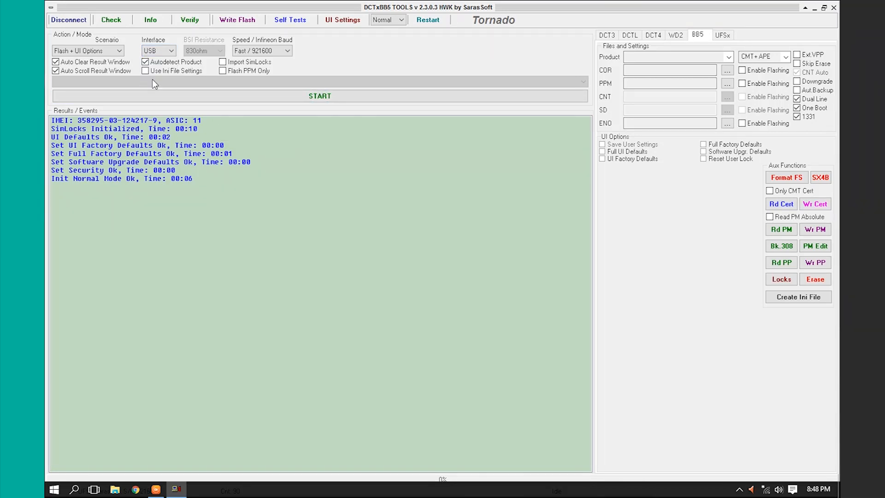
pyautogui.click(172, 51)
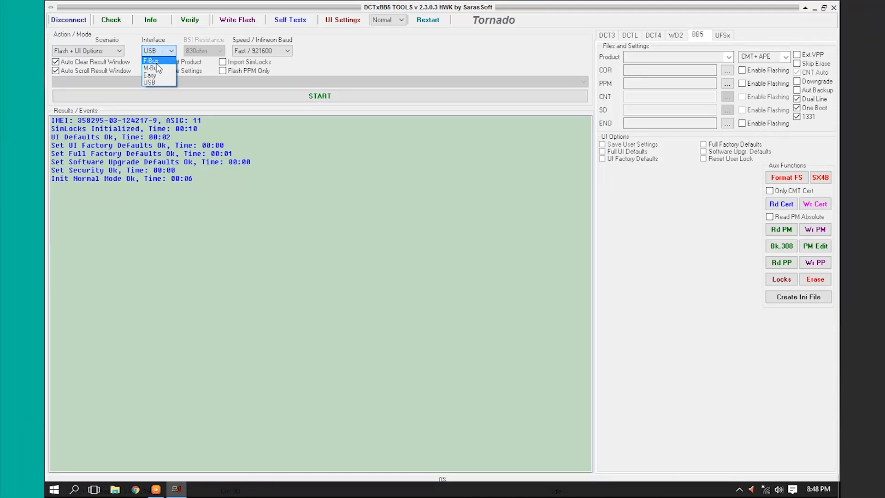
pyautogui.click(152, 61)
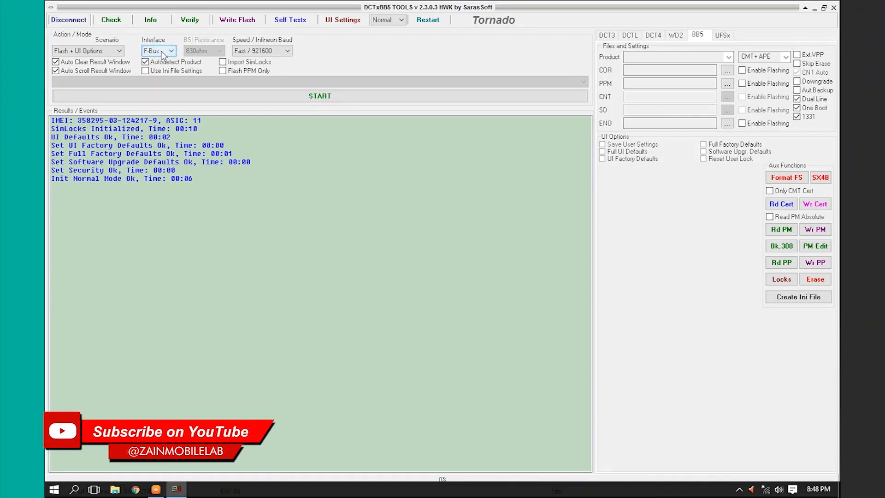
pyautogui.click(170, 51)
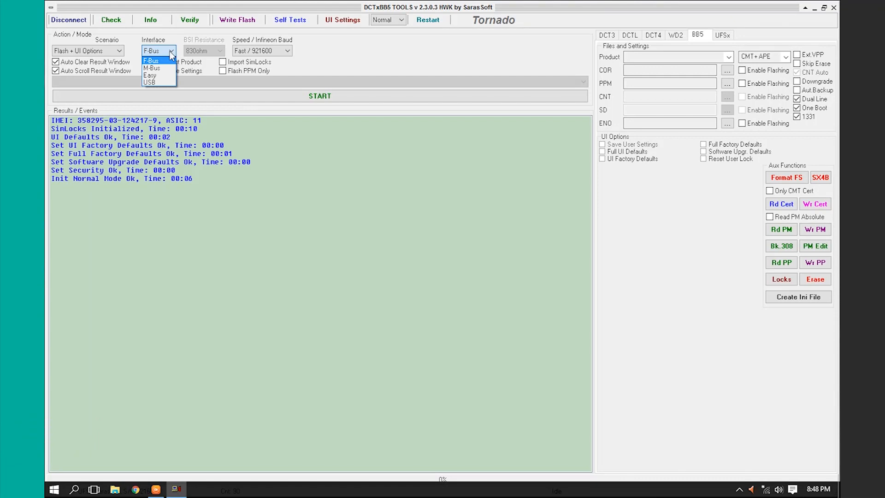
pyautogui.click(155, 83)
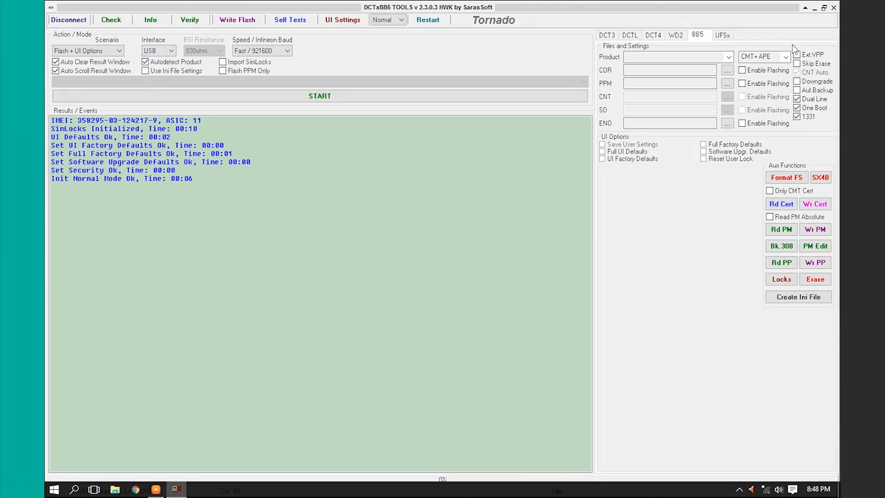
# Choose RM-495 (5130c-2) as the BB5 product.
pyautogui.click(730, 55)
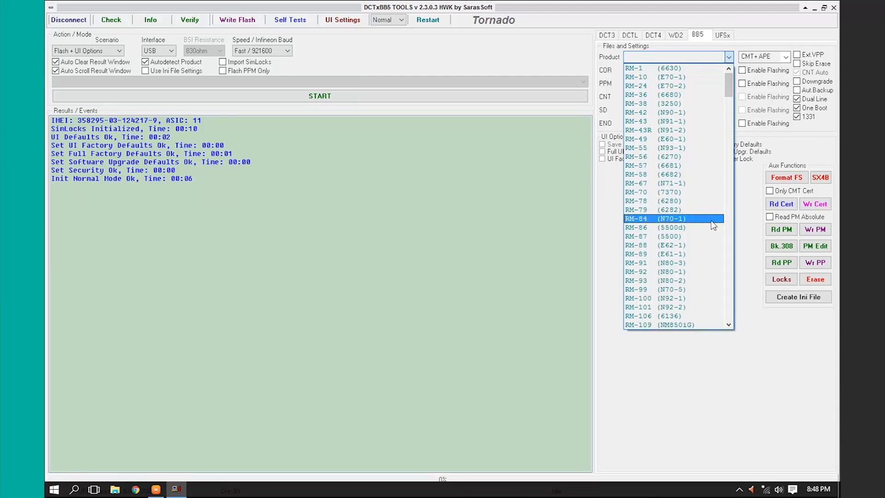
pyautogui.scroll(-20, 690, 212)
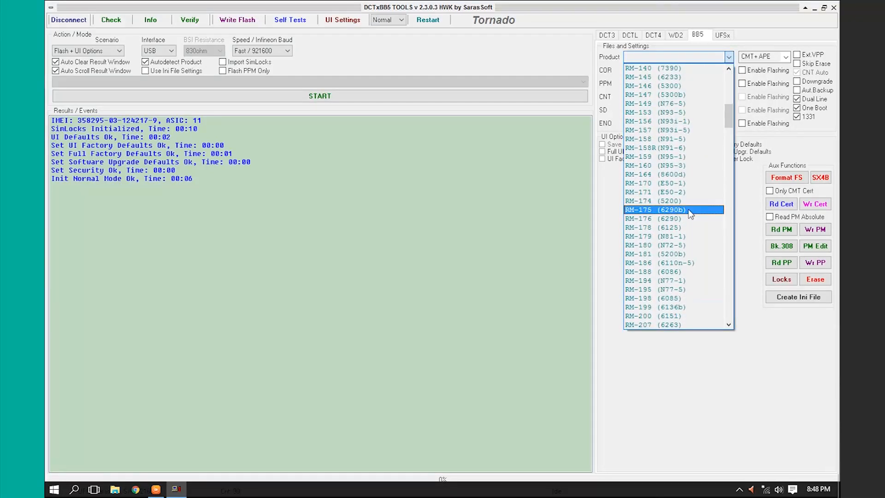
pyautogui.scroll(-9, 671, 166)
pyautogui.scroll(-5, 668, 203)
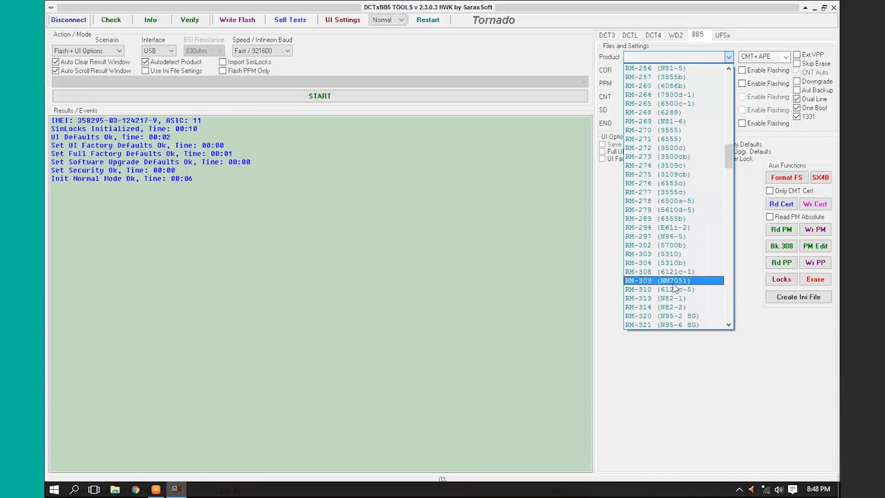
pyautogui.scroll(-10, 675, 289)
pyautogui.scroll(-12, 675, 300)
pyautogui.scroll(-7, 664, 317)
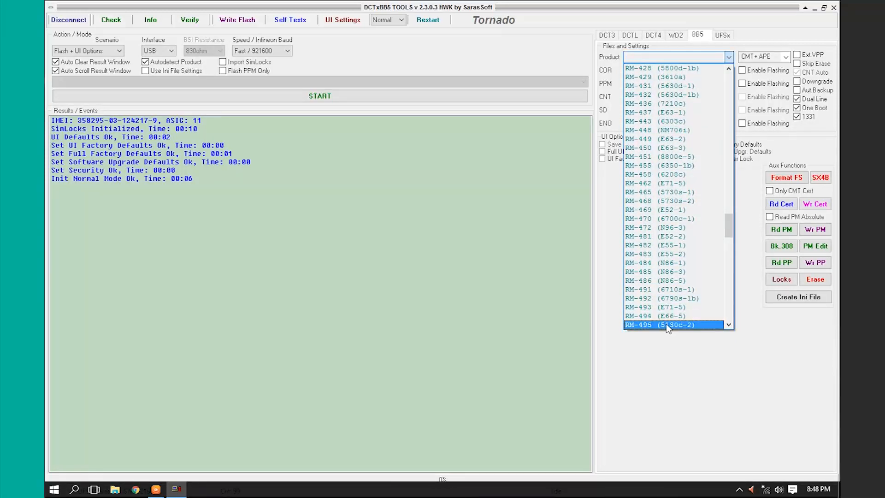
pyautogui.click(666, 325)
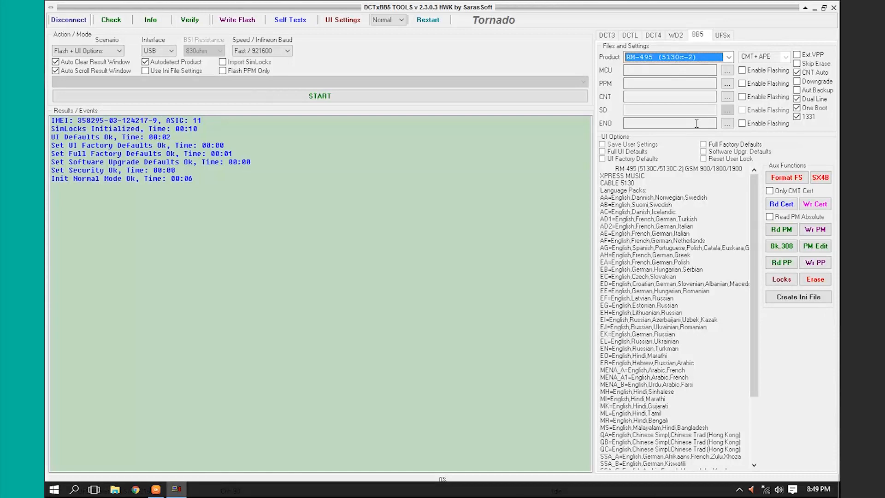
# Load rm495__07.98.mcusw as the MCU file from NOKIA FLASH FILES\BB5 flash files\RM-495 V 7.98 on drive F.
pyautogui.click(727, 72)
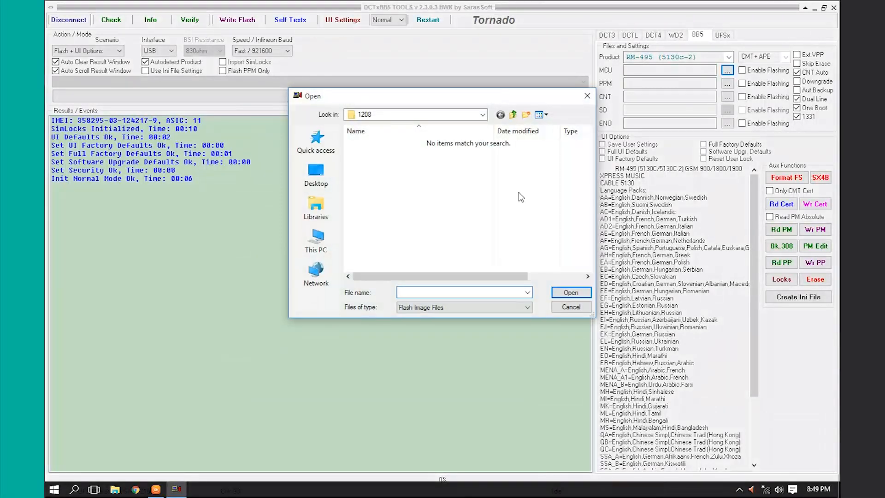
pyautogui.click(316, 237)
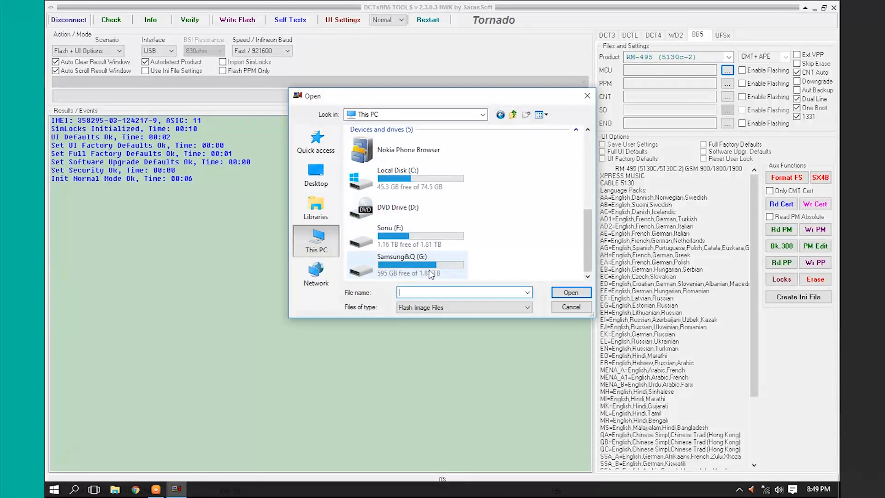
pyautogui.click(416, 233)
pyautogui.doubleClick(402, 241)
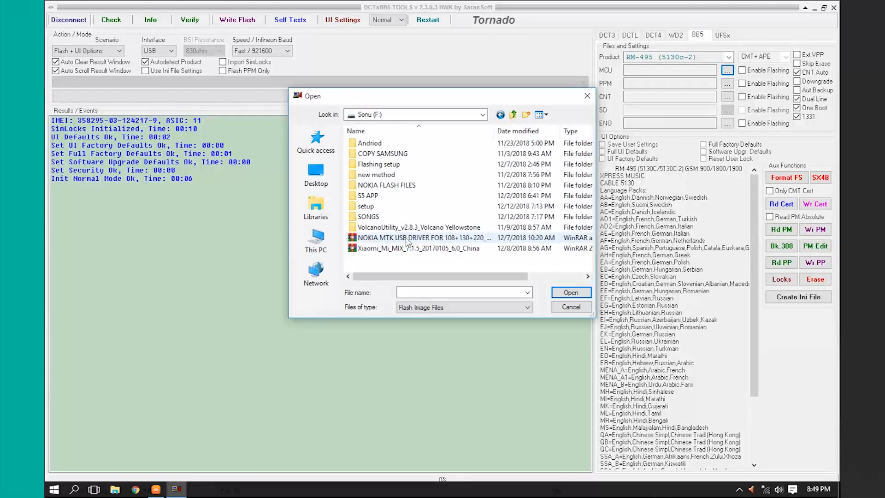
pyautogui.doubleClick(397, 185)
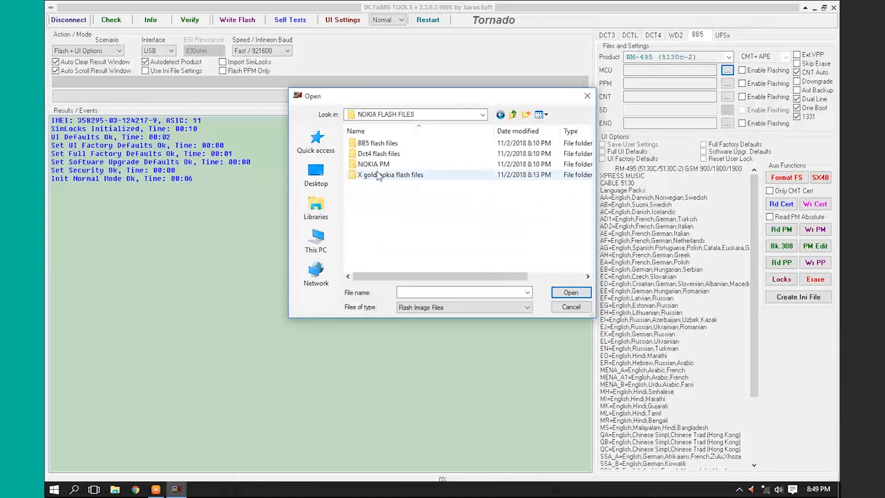
pyautogui.doubleClick(378, 145)
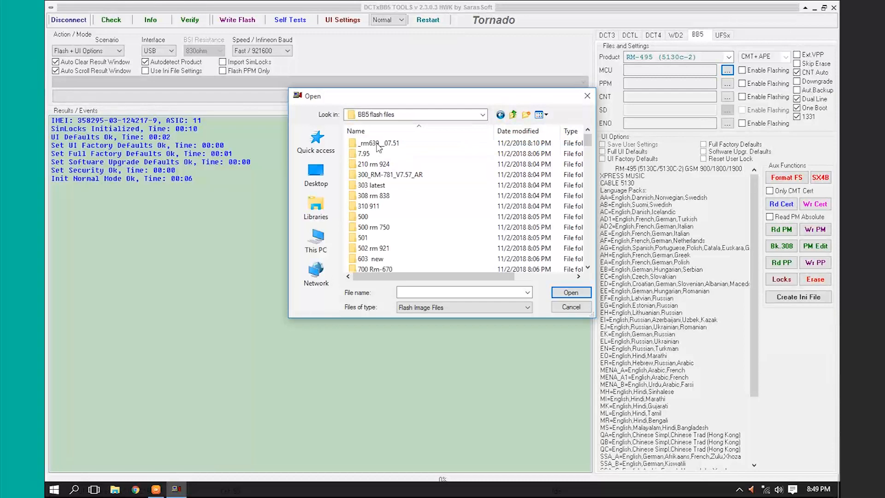
pyautogui.scroll(-3, 414, 207)
pyautogui.scroll(-12, 423, 219)
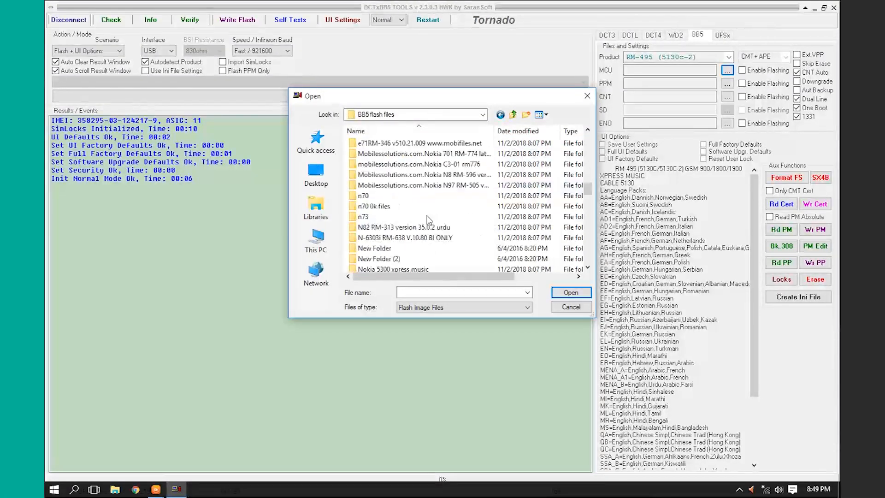
pyautogui.scroll(-8, 430, 219)
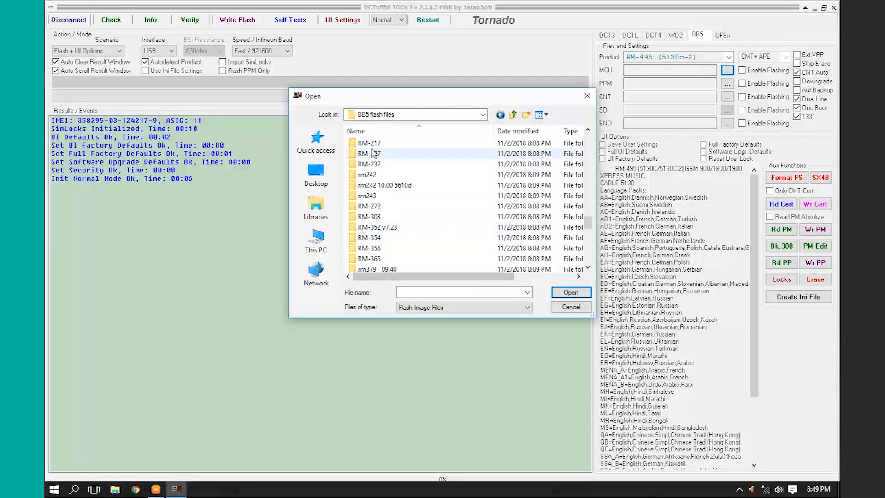
pyautogui.scroll(-3, 424, 235)
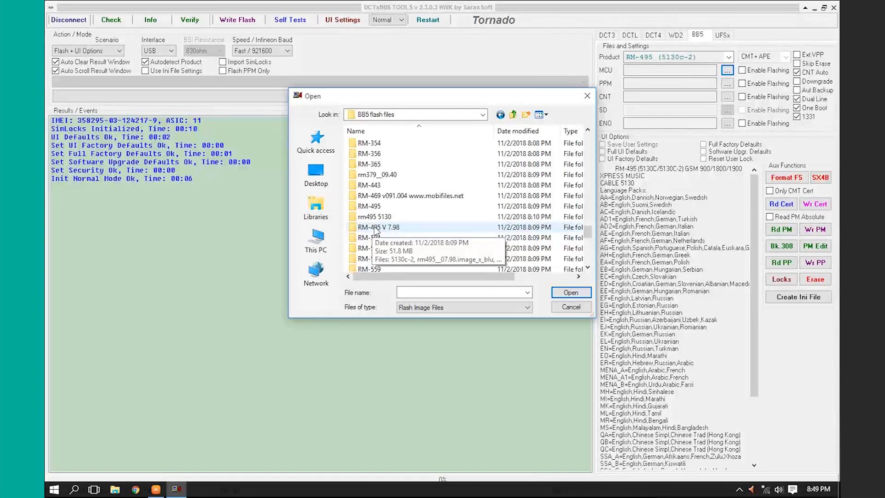
pyautogui.doubleClick(393, 228)
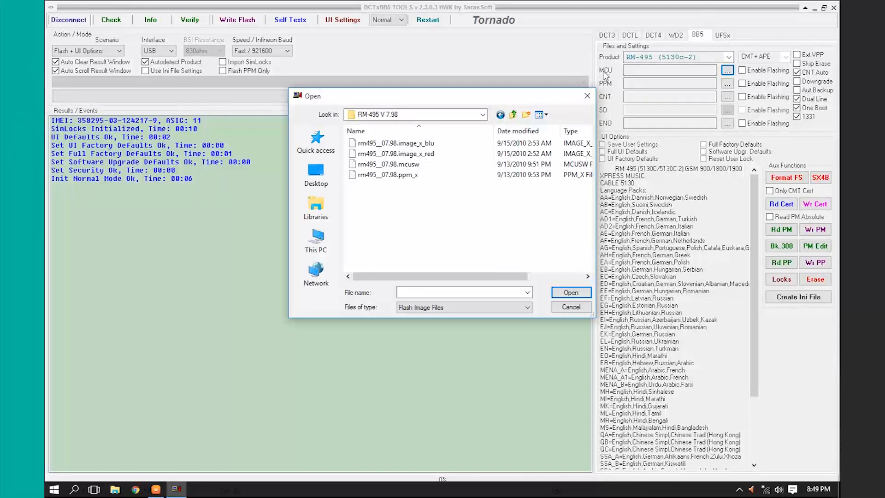
pyautogui.click(396, 166)
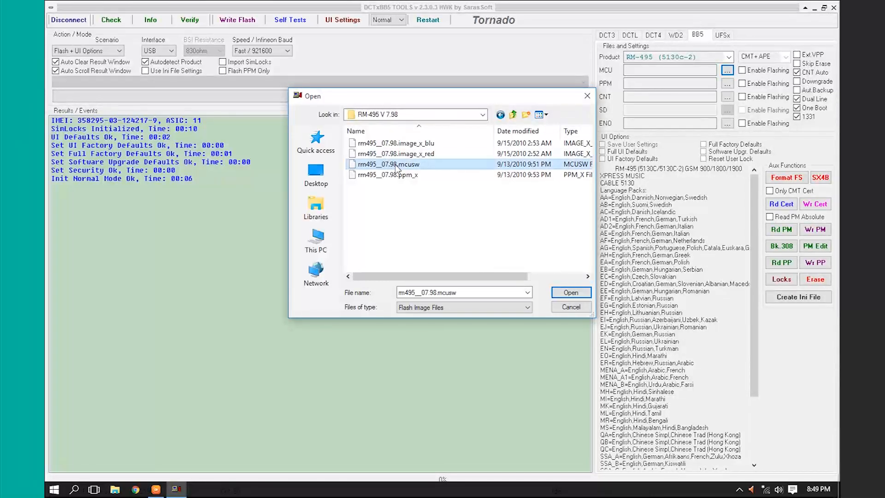
pyautogui.click(576, 293)
# Load rm495__07.98.ppm_x as the PPM file and rm495__07.98.image_x_red as the CNT file.
pyautogui.click(727, 83)
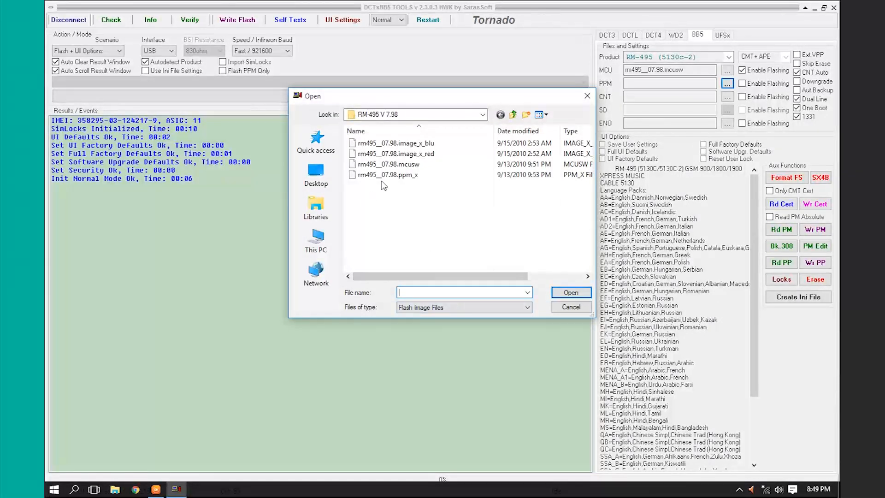
pyautogui.click(399, 178)
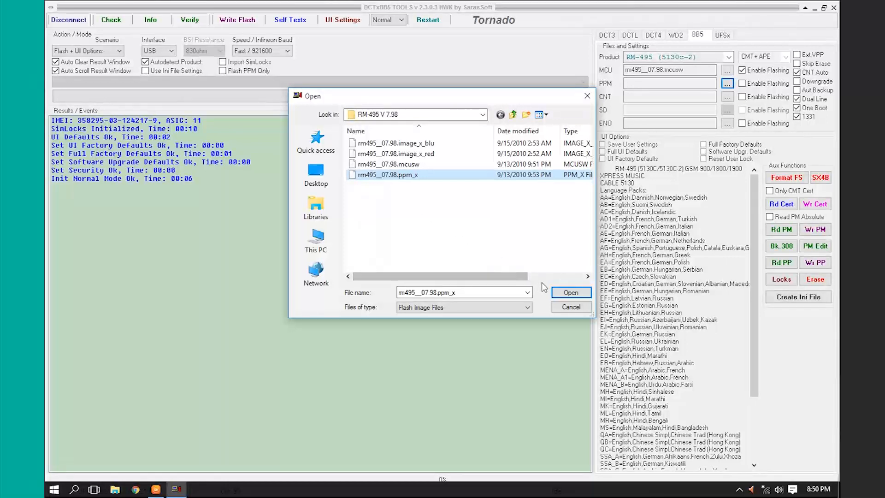
pyautogui.click(571, 292)
pyautogui.click(726, 96)
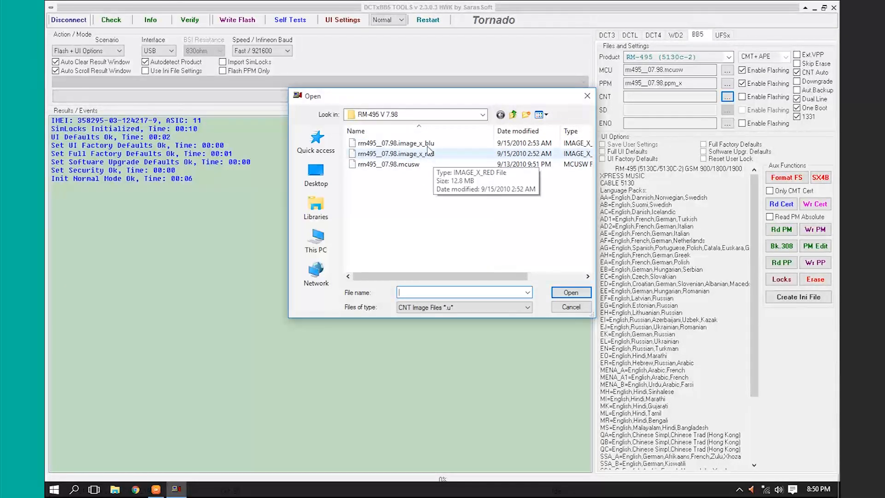
pyautogui.doubleClick(405, 157)
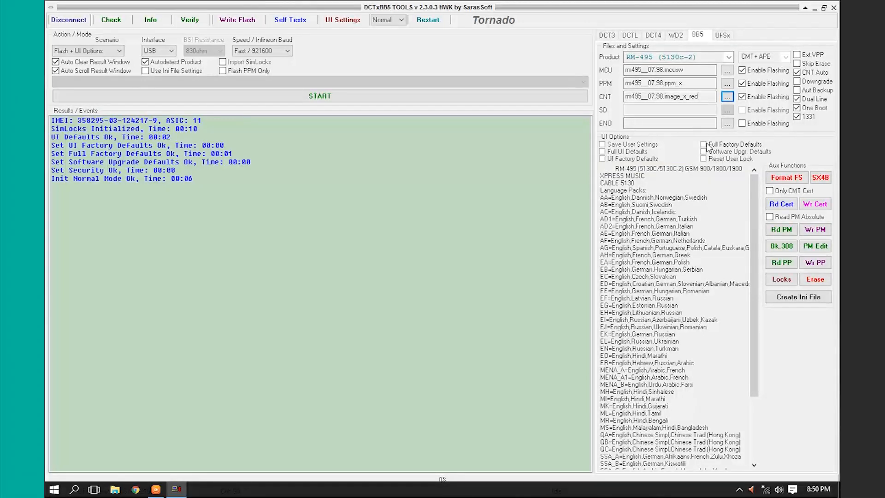
# Enable the Full UI Defaults, UI Factory Defaults, Reset User Lock, Software Upgr. Defaults and Full Factory Defaults options.
pyautogui.click(603, 152)
pyautogui.click(602, 159)
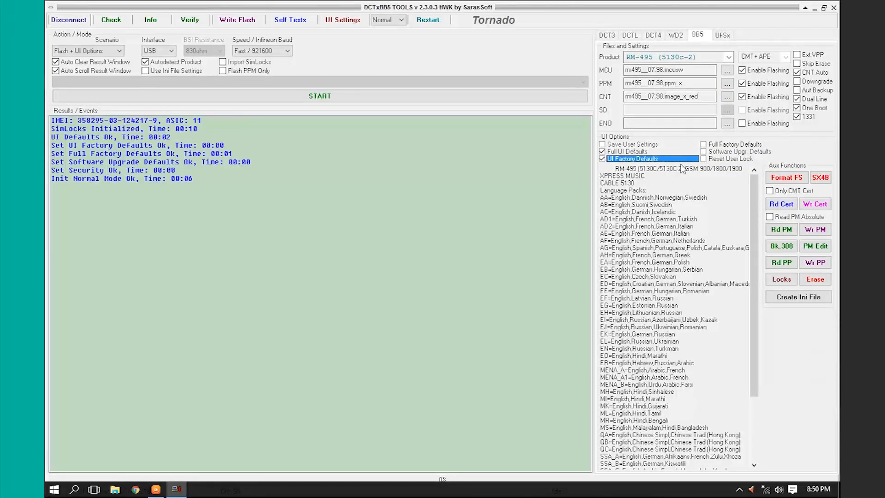
pyautogui.click(703, 159)
pyautogui.click(703, 152)
pyautogui.click(703, 144)
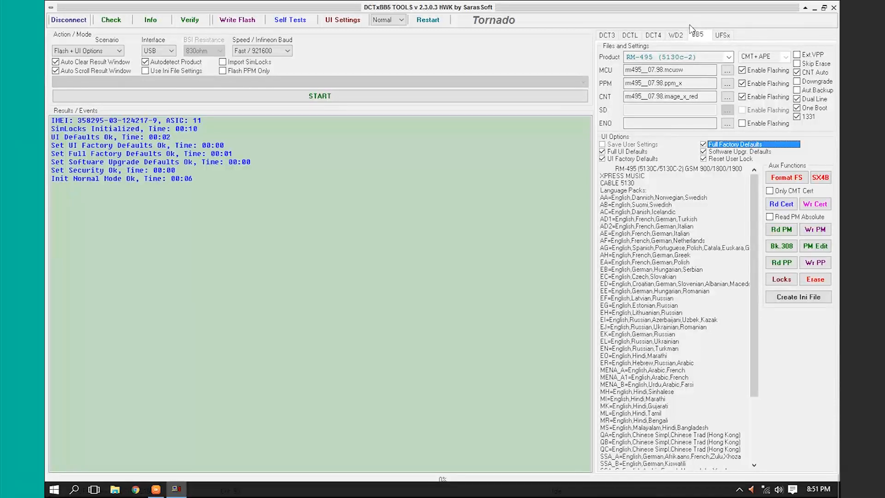
# Choose RM-750 (500) as the BB5 product.
pyautogui.click(727, 57)
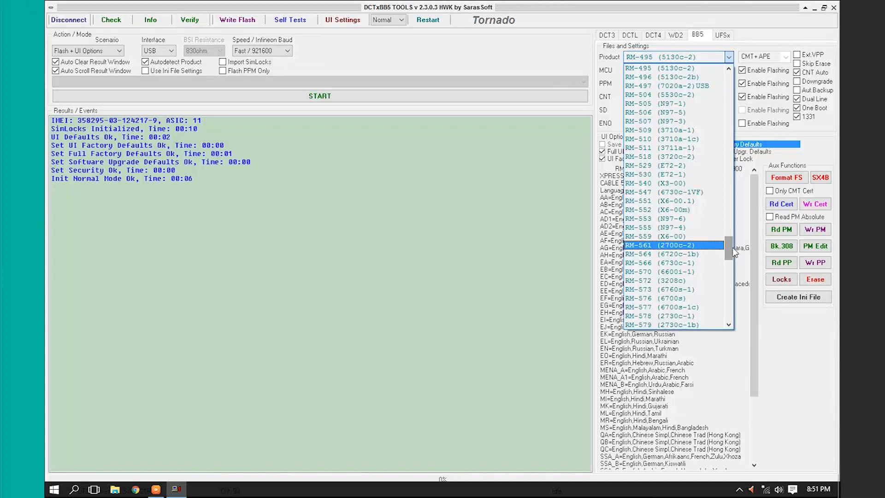
pyautogui.moveTo(729, 244); pyautogui.dragTo(729, 302)
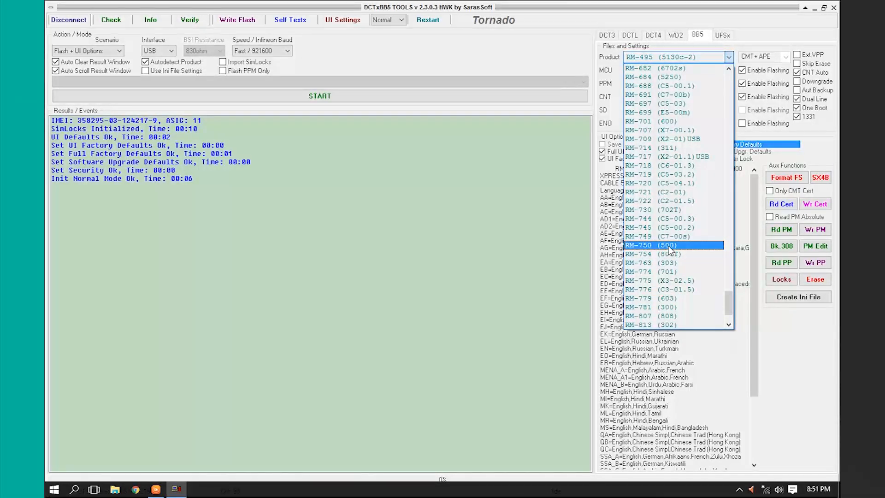
pyautogui.click(642, 247)
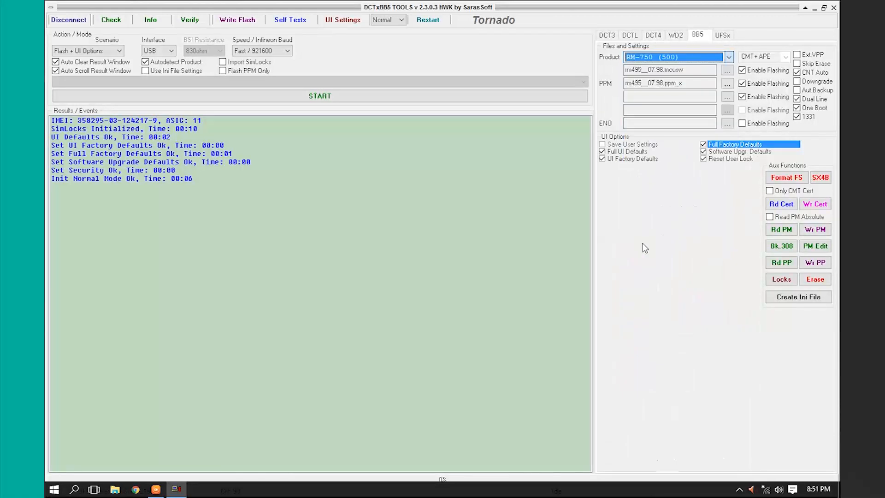
# Load RM-750_111.021.0028_79u_prd.core.fpsx as the COR file from the desktop folder 500 rm 750.
pyautogui.click(728, 70)
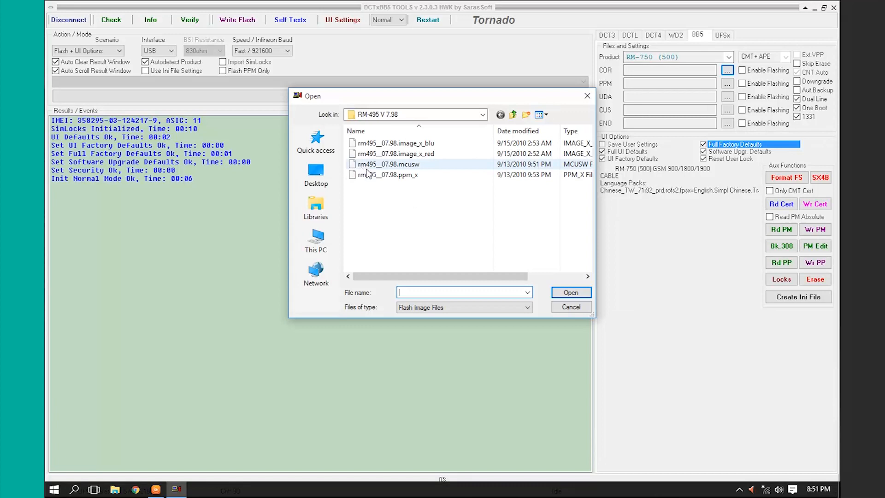
pyautogui.click(316, 238)
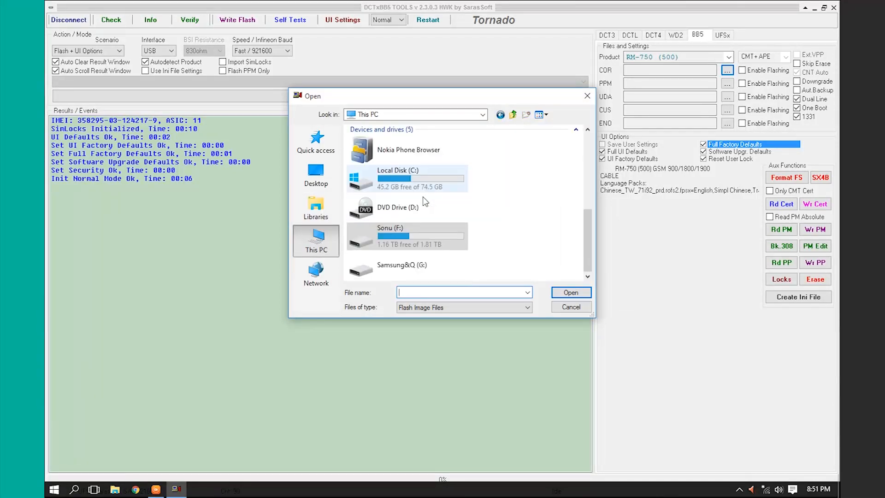
pyautogui.click(316, 174)
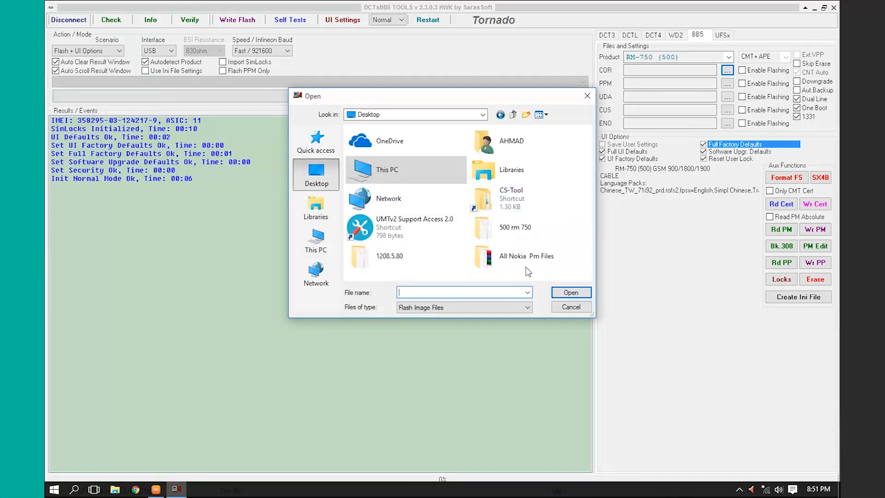
pyautogui.doubleClick(514, 229)
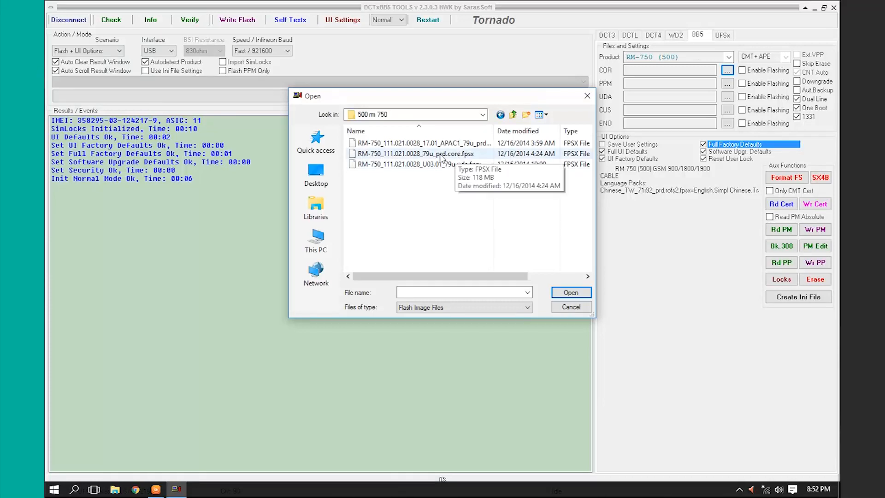
pyautogui.click(400, 158)
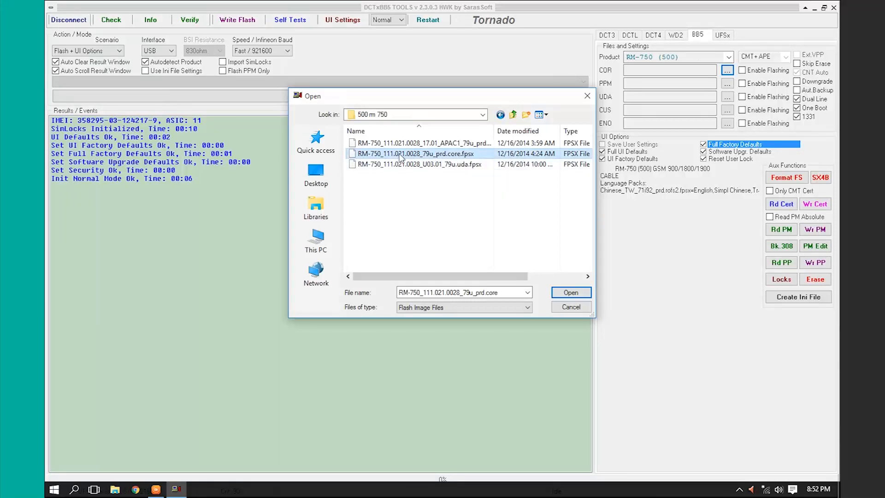
pyautogui.click(571, 291)
# Load RM-750_111.021.0028_17.01_APAC1_79u_prd.rofs2.fpsx as the PPM file.
pyautogui.click(727, 84)
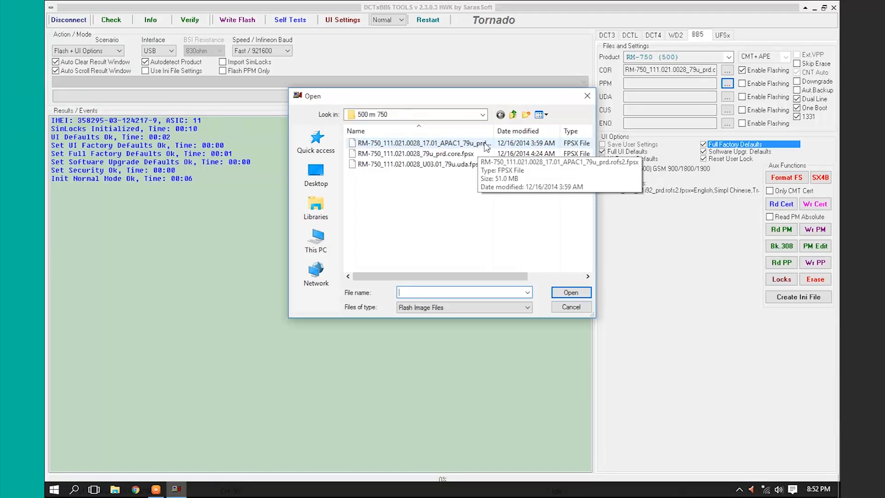
pyautogui.click(483, 147)
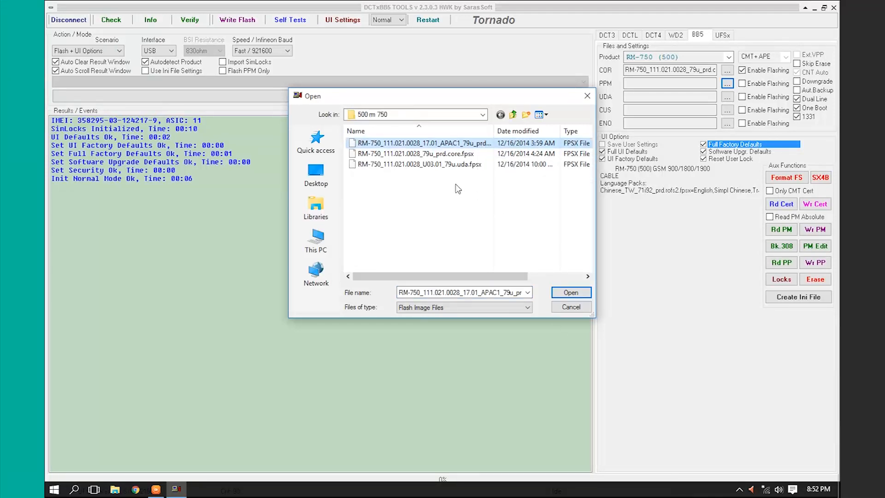
pyautogui.click(571, 292)
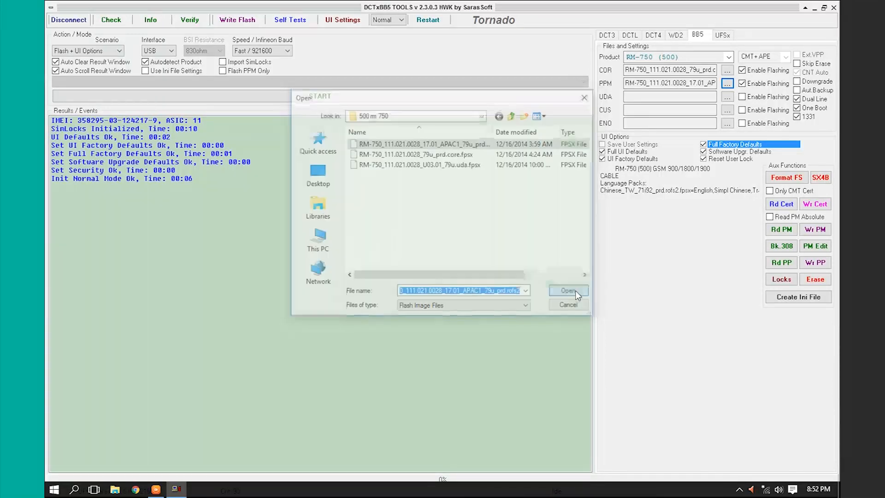
# Load RM-750_111.021.0028_U03.01_79u.uda.fpsx as the UDA file.
pyautogui.click(727, 97)
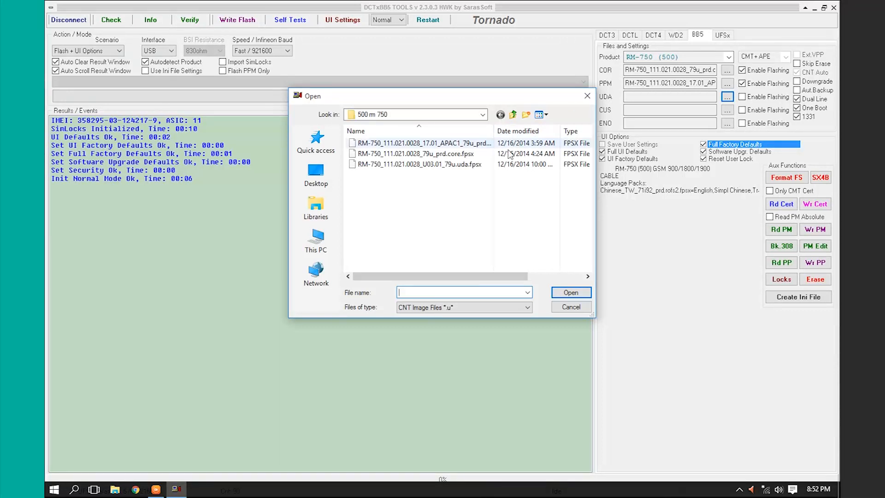
pyautogui.click(459, 168)
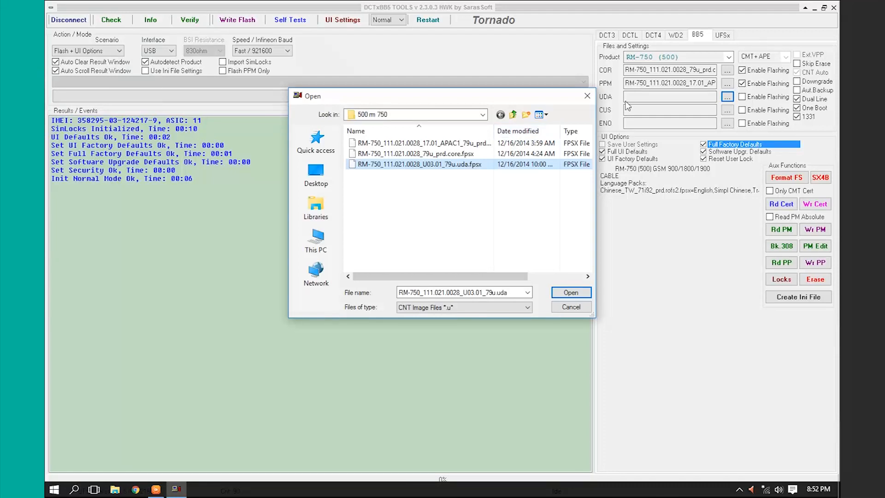
pyautogui.click(570, 293)
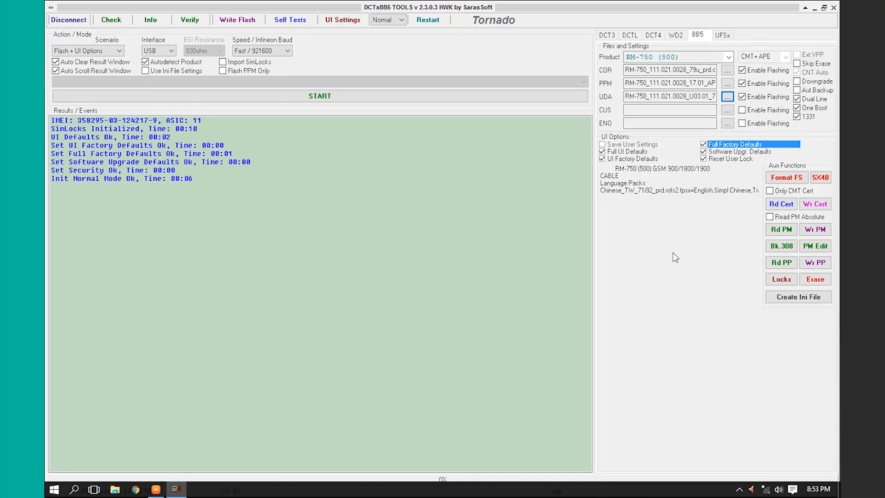
# Create an ini file from the RM-750 settings and enable Use Ini File Settings with BB5_Rm-750.ini selected.
pyautogui.click(782, 299)
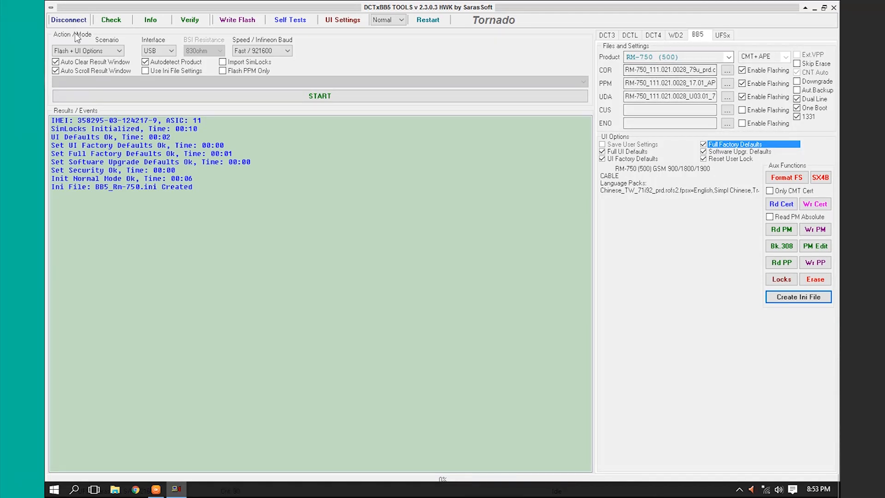
pyautogui.click(144, 71)
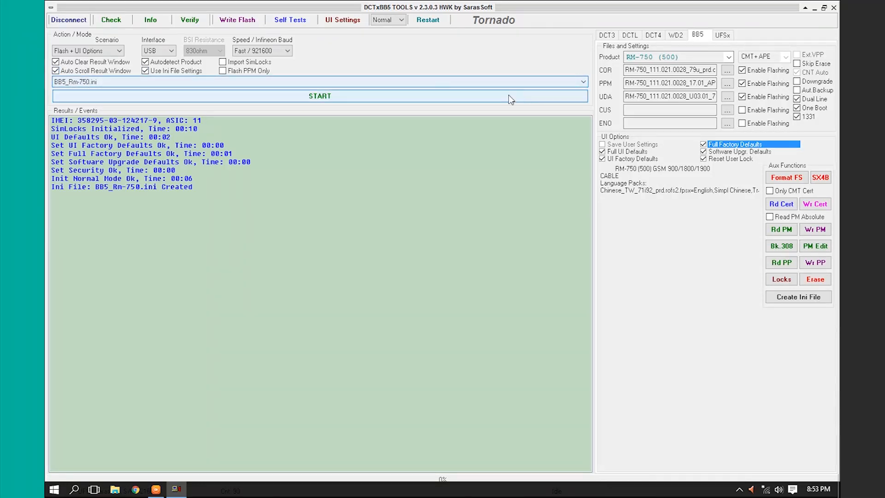
pyautogui.click(578, 82)
pyautogui.click(575, 91)
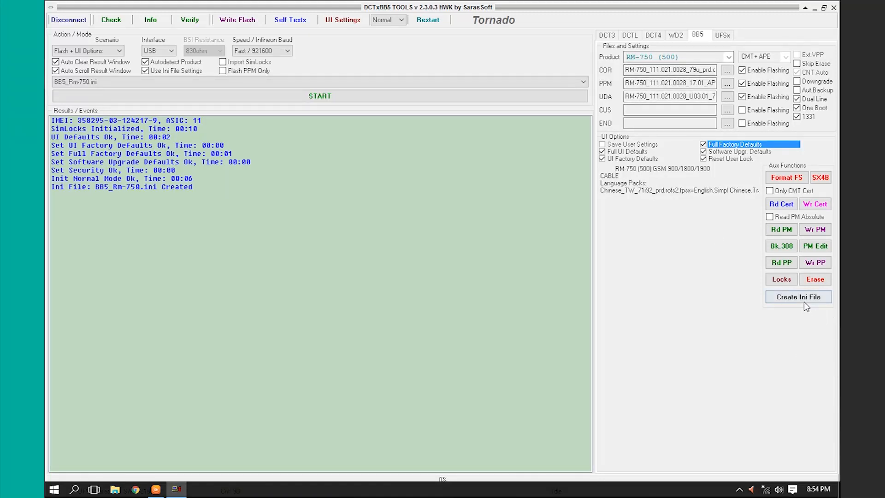
pyautogui.click(584, 84)
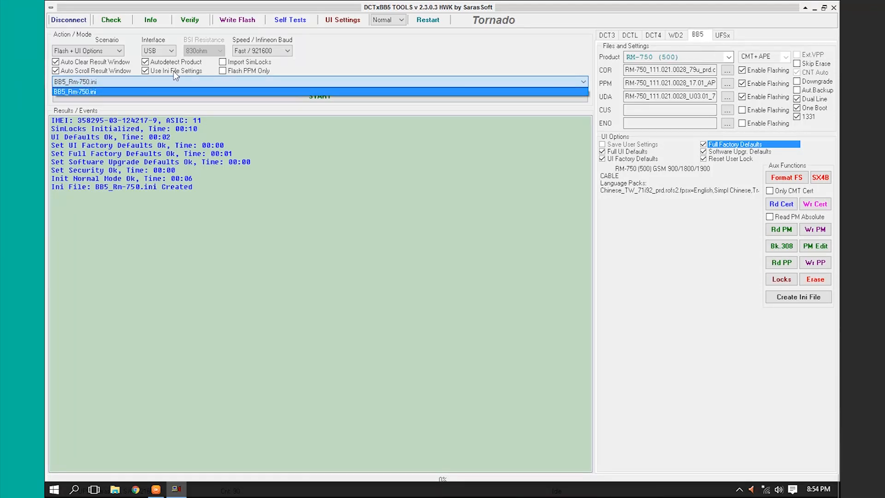